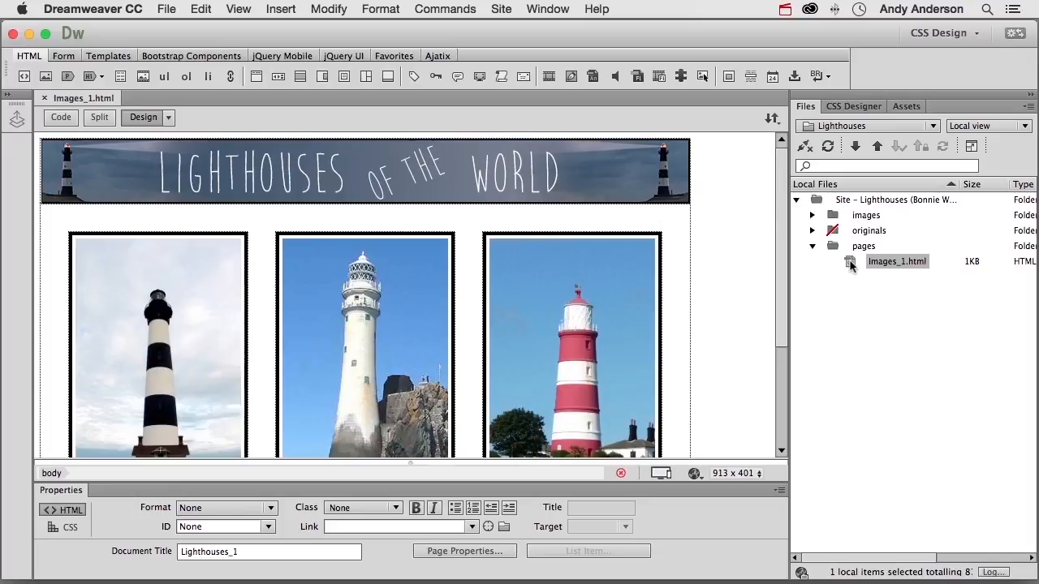
Step: Collapse and re-expand the Properties inspector below the page, and check its entry among the available panels
scroll(637, 326, "down", 1)
scroll(638, 326, "down", 5)
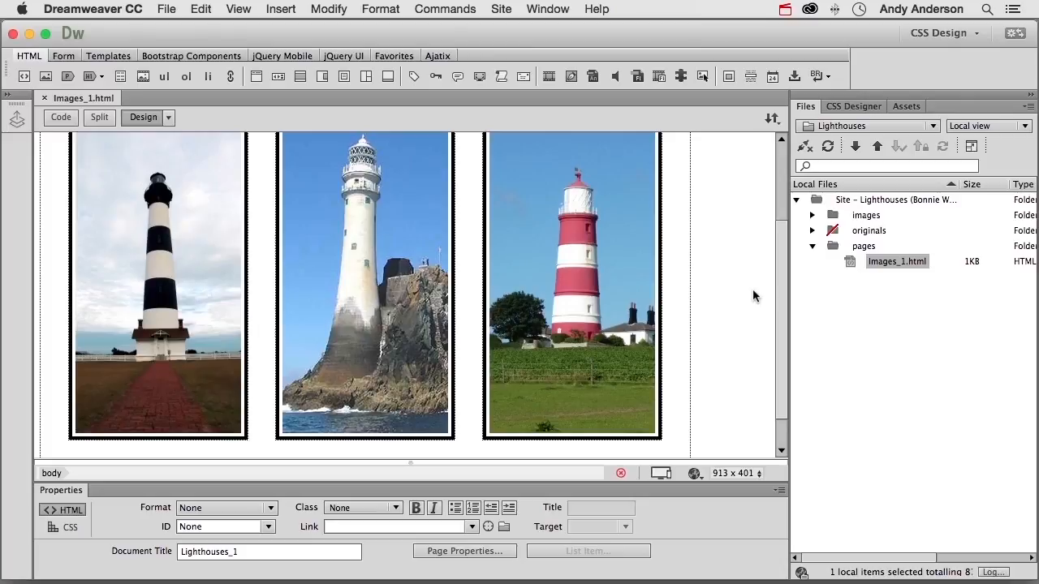
double_click(73, 492)
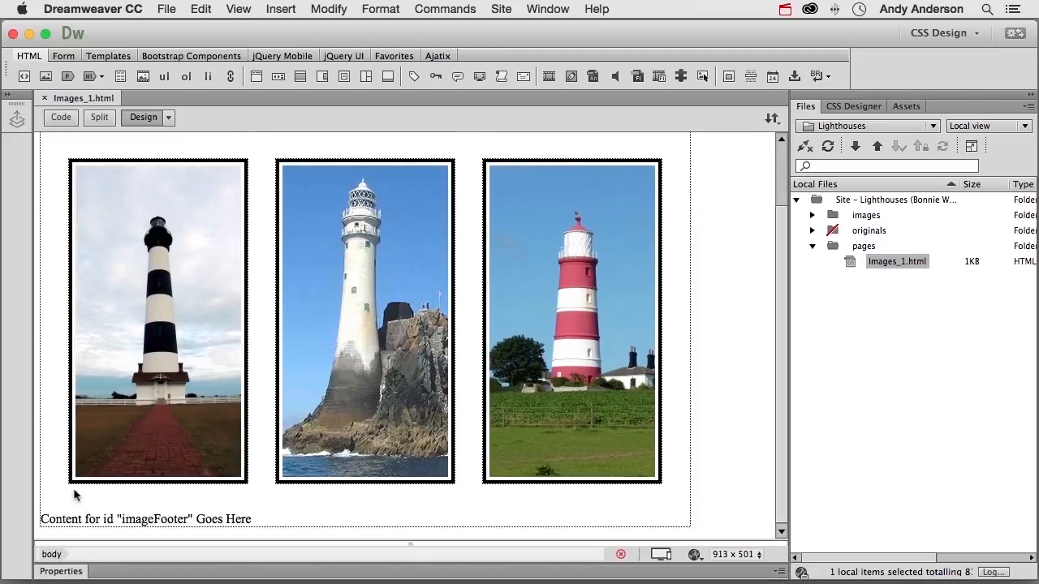
double_click(74, 572)
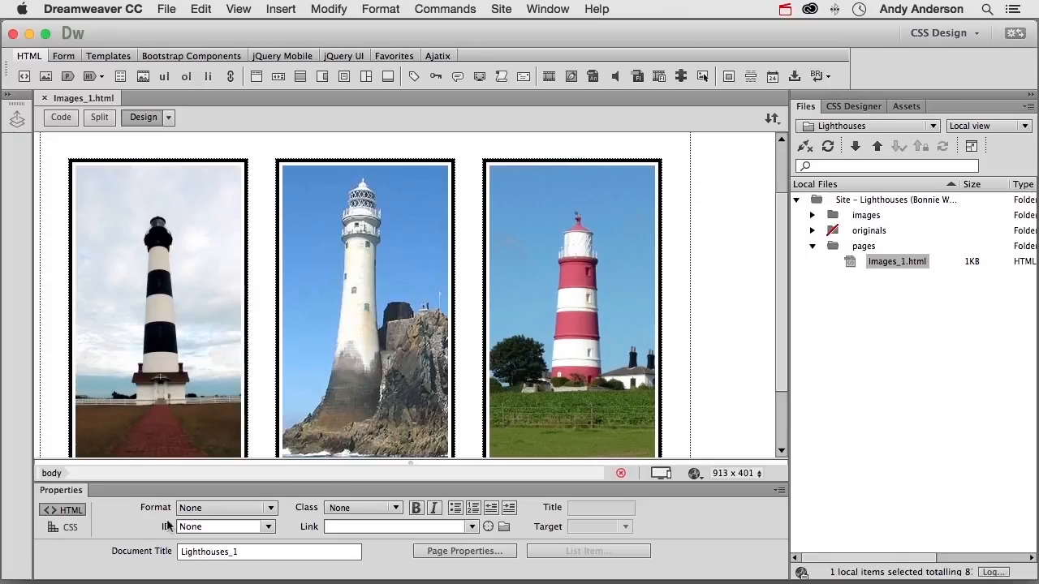
left_click(544, 11)
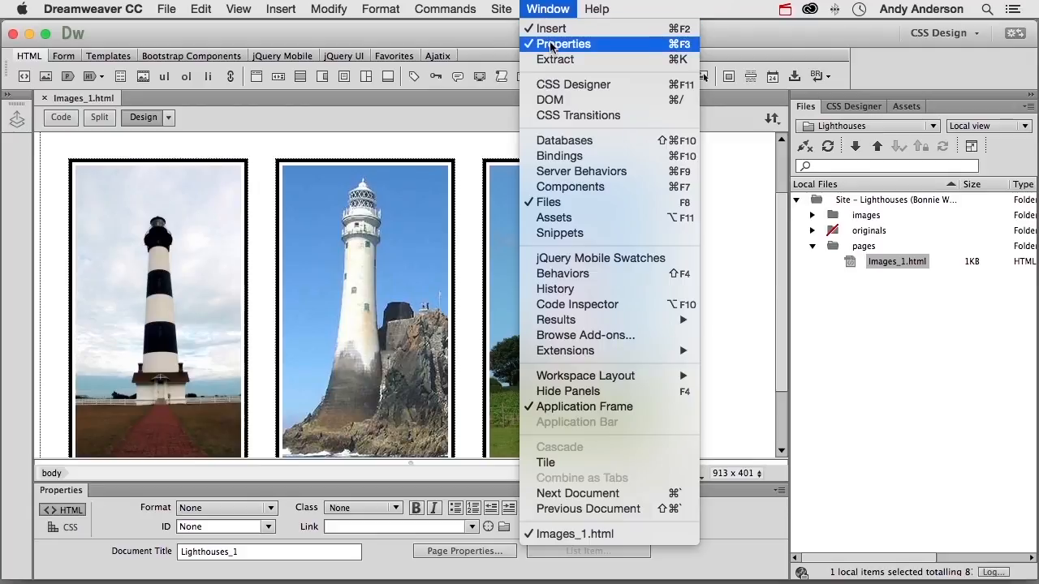
left_click(552, 45)
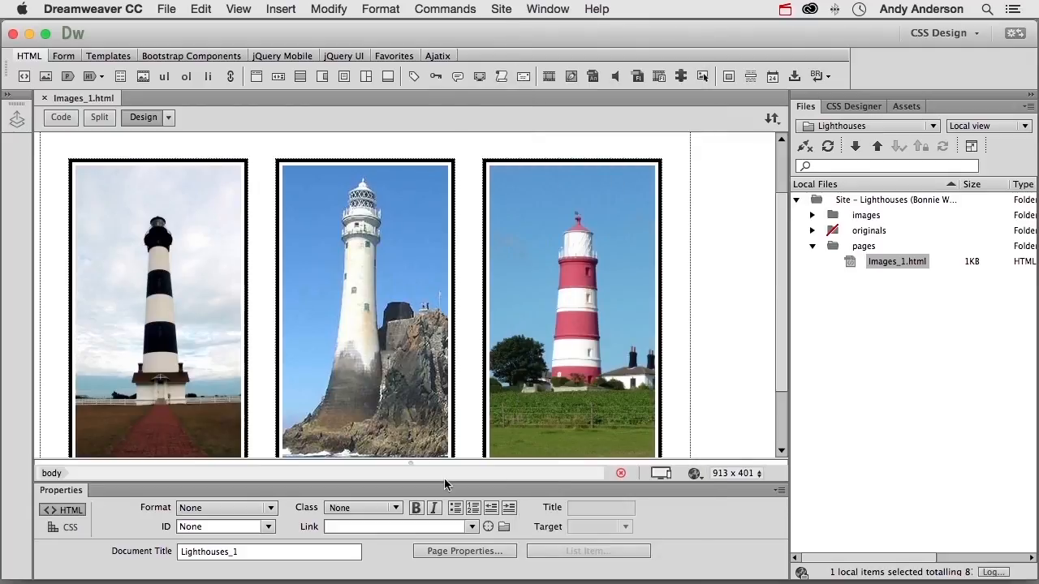
Step: Select the middle lighthouse image, open it in Photoshop for external editing, and quit back to Dreamweaver
left_click(296, 355)
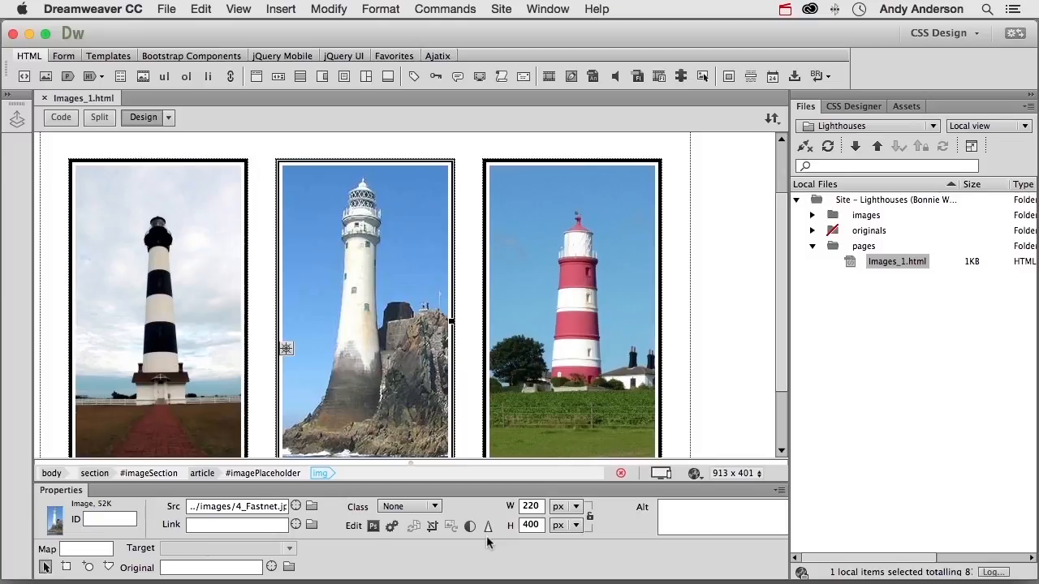
left_click(373, 527)
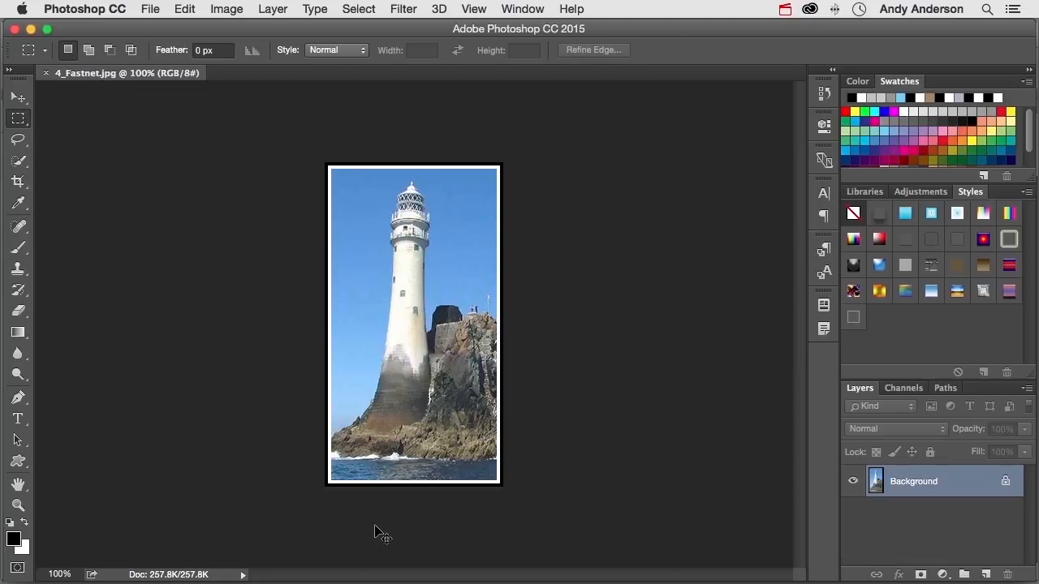
key("super+q")
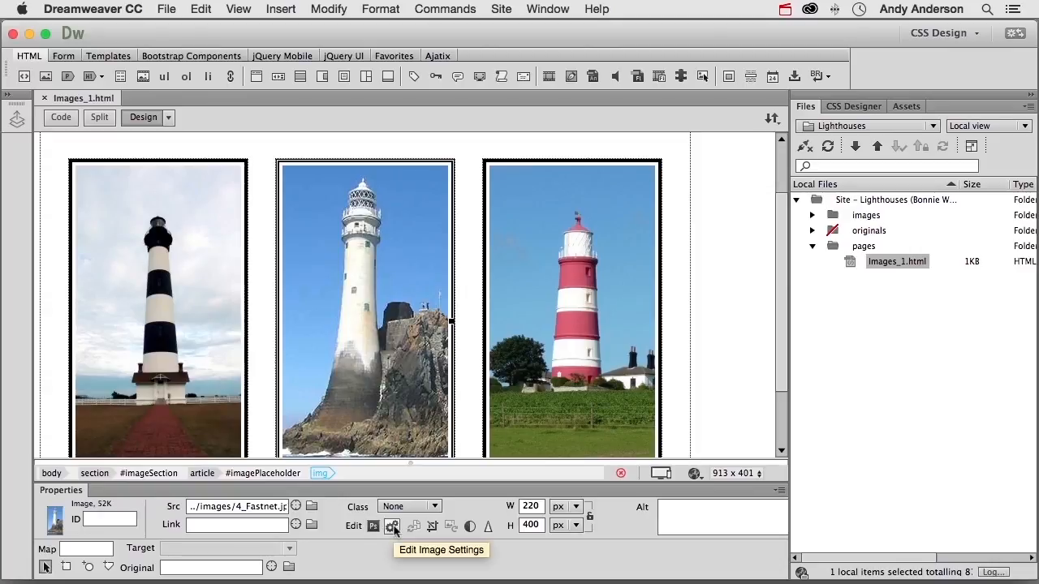
Step: Open the optimization settings of the middle lighthouse image, try the PNG 24 format, and switch back to JPEG
left_click(393, 526)
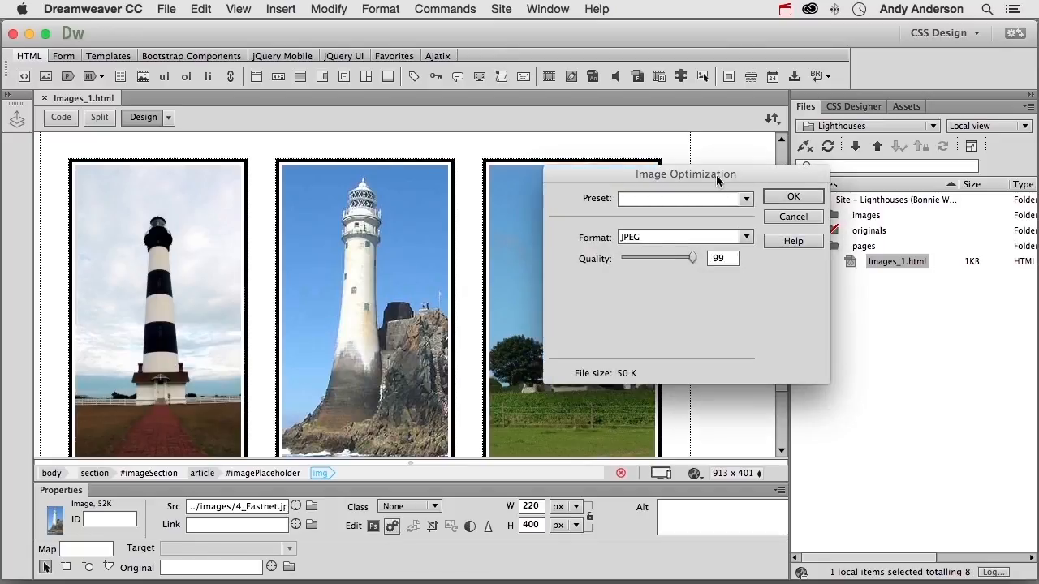
left_click(743, 199)
left_click(743, 199)
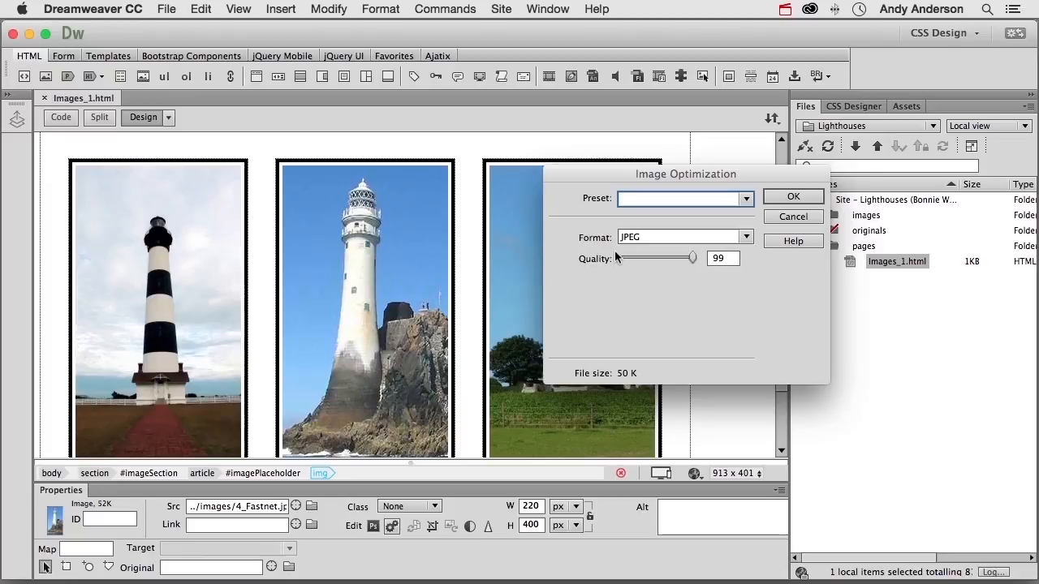
left_click(745, 238)
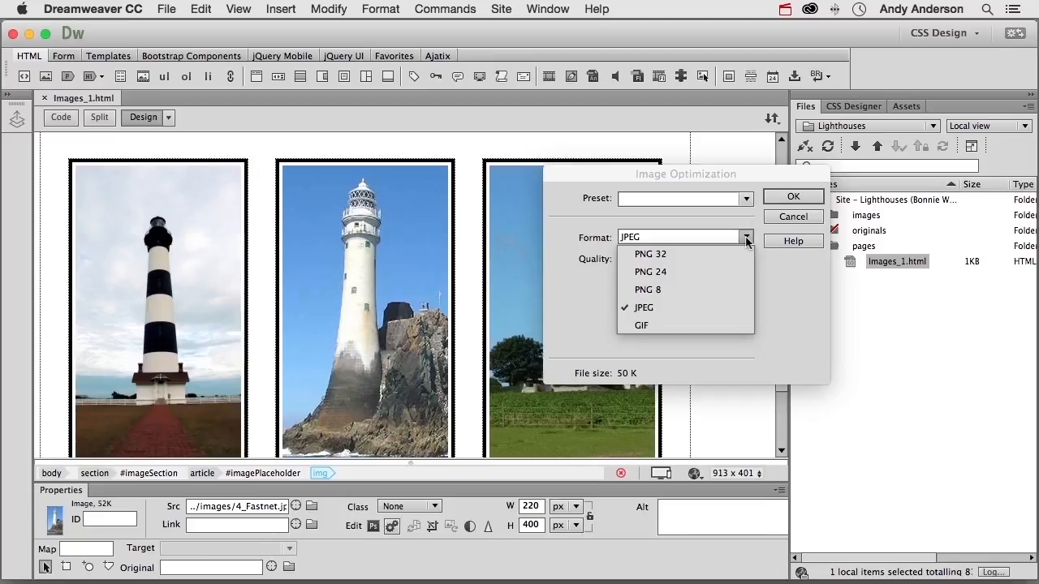
left_click(668, 273)
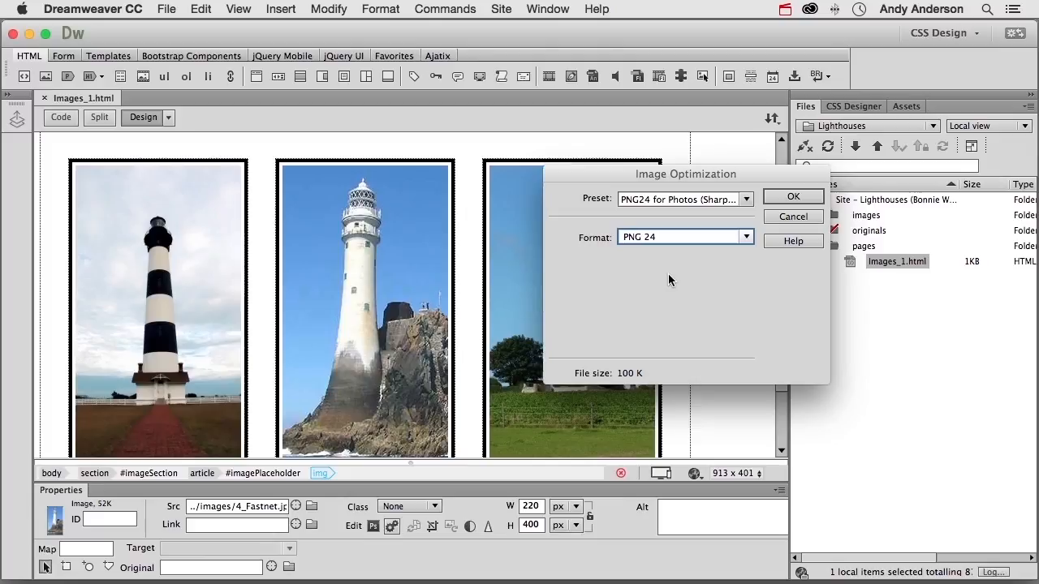
left_click(745, 239)
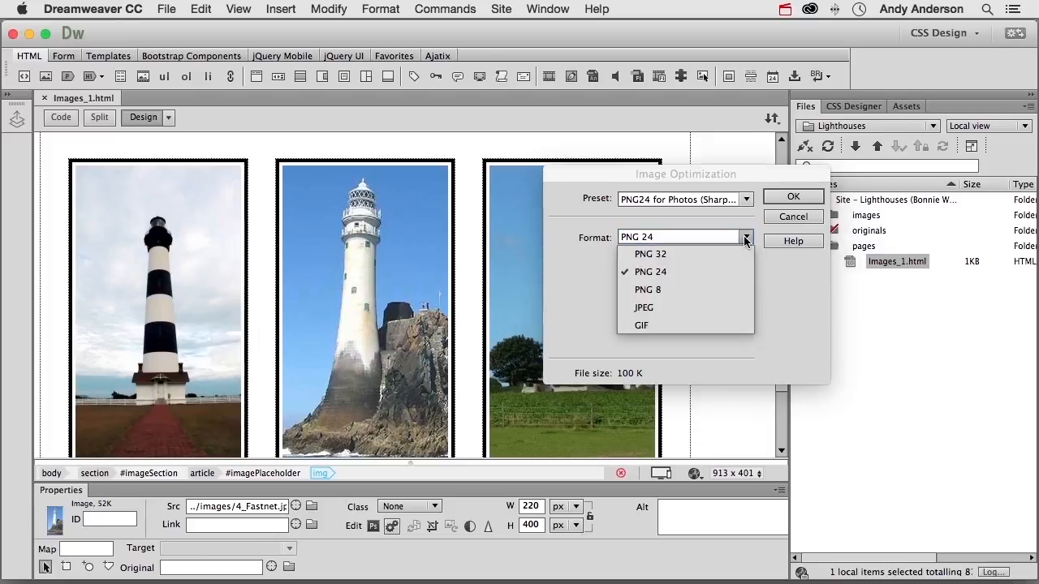
left_click(703, 309)
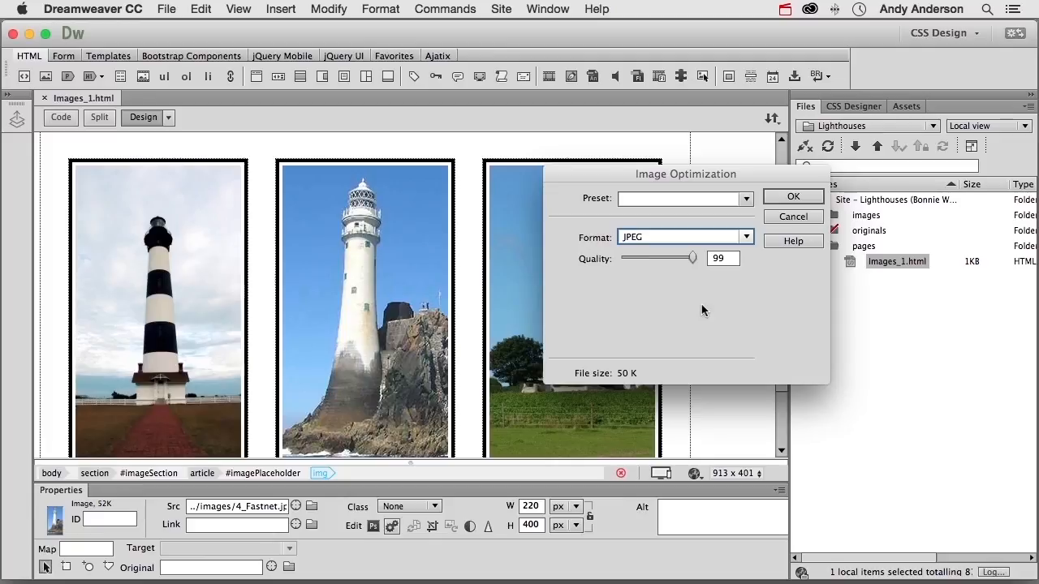
Step: Try JPEG quality values of 1, 62, 60 and 80 on the middle image and discard the optimization changes
left_click_drag(693, 258, 626, 271)
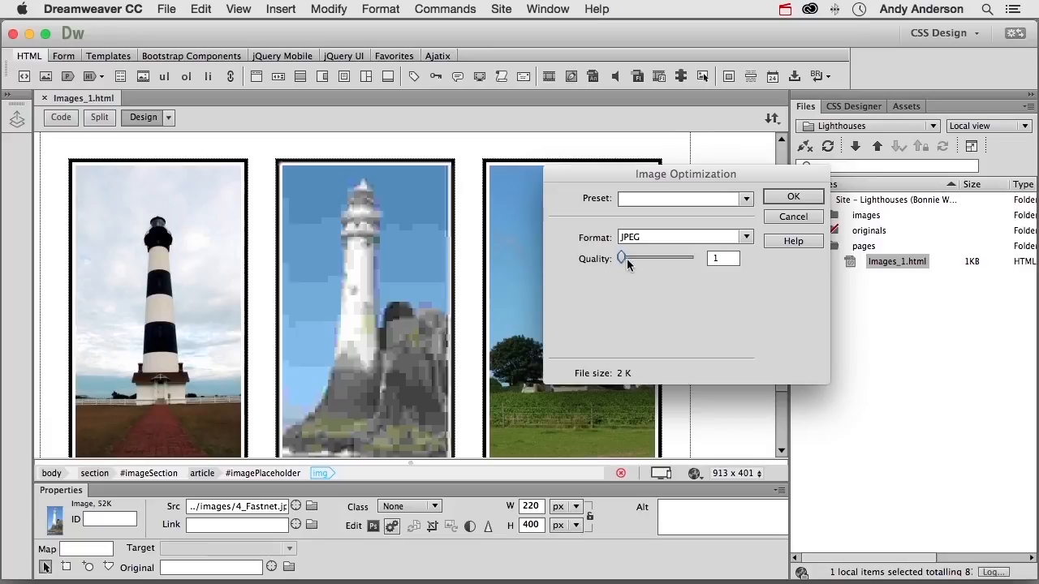
left_click_drag(621, 257, 667, 264)
double_click(721, 259)
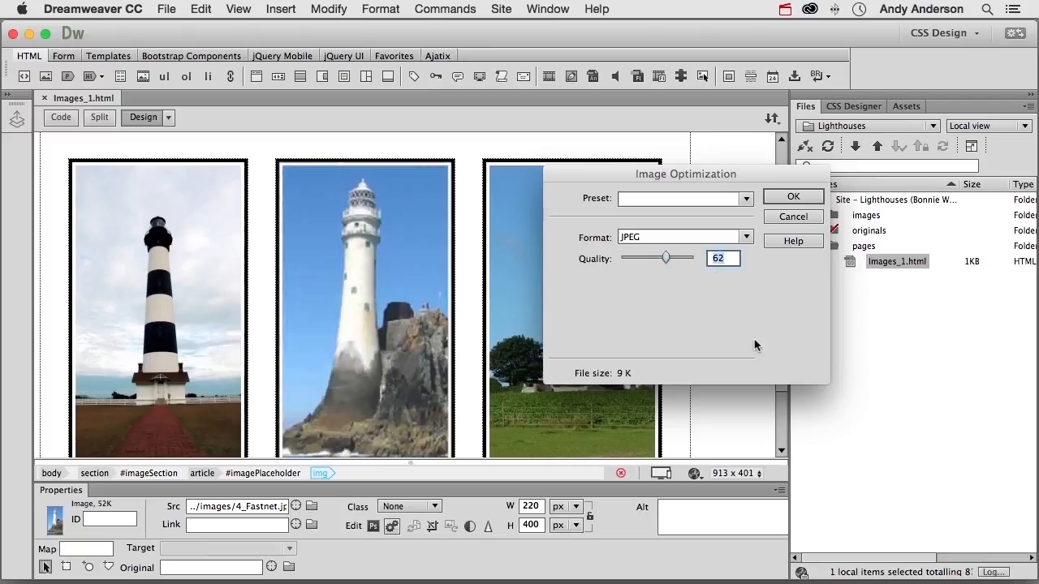
type("60")
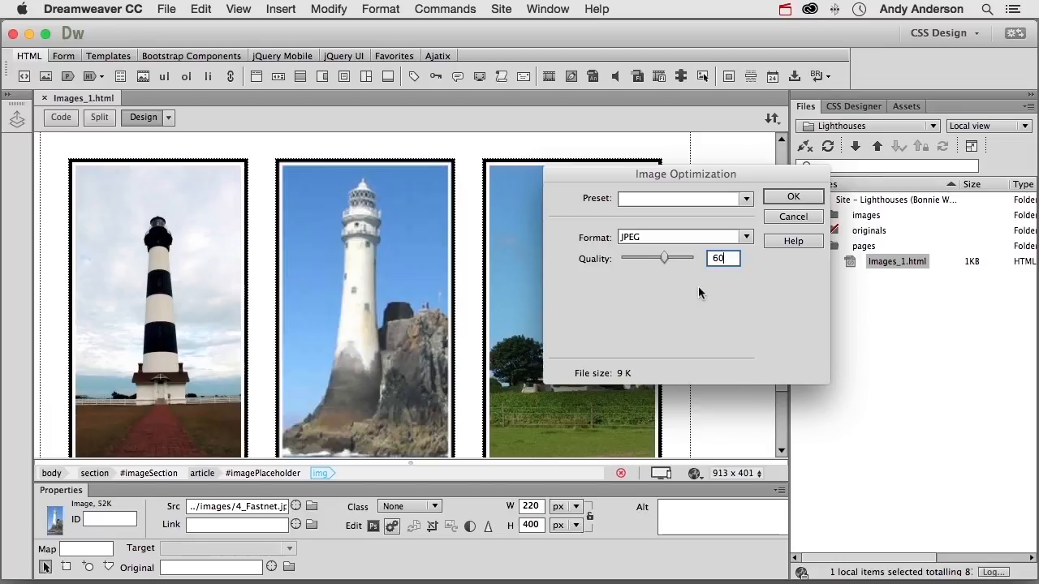
left_click_drag(668, 257, 680, 262)
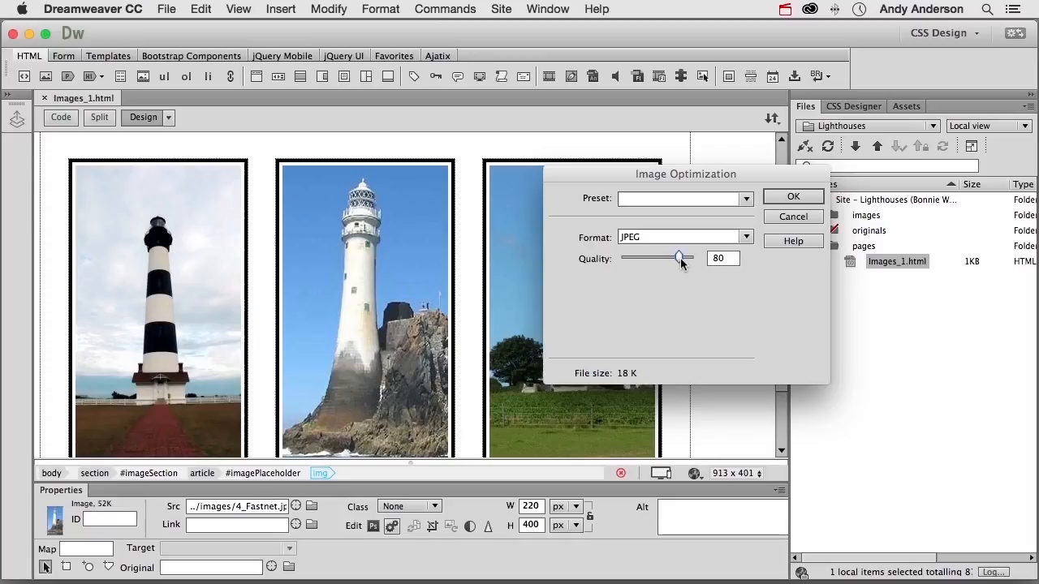
left_click(789, 217)
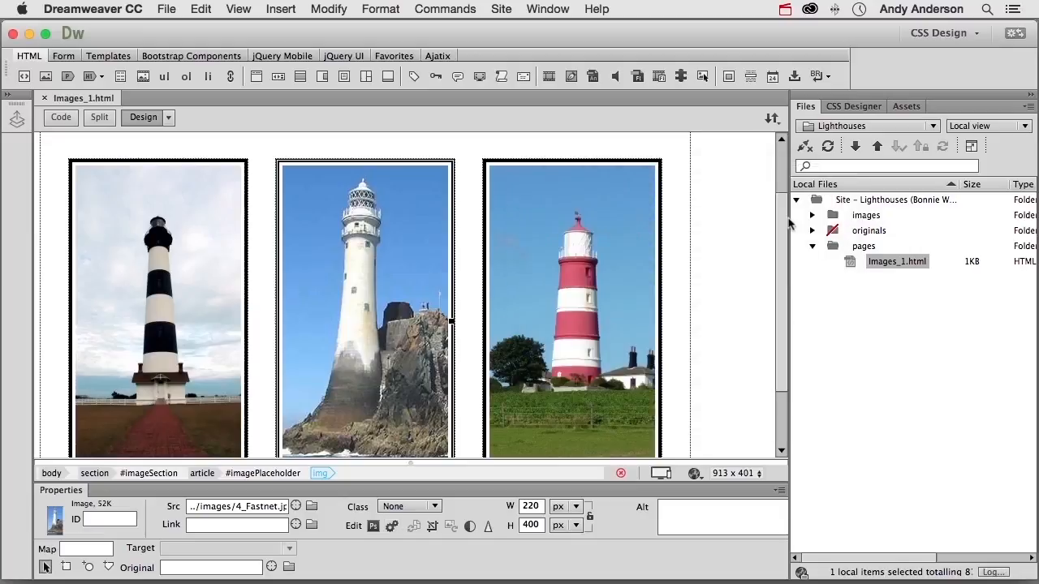
Step: Crop the middle lighthouse image to about 153 × 305 px around the tower and undo the crop
left_click(435, 528)
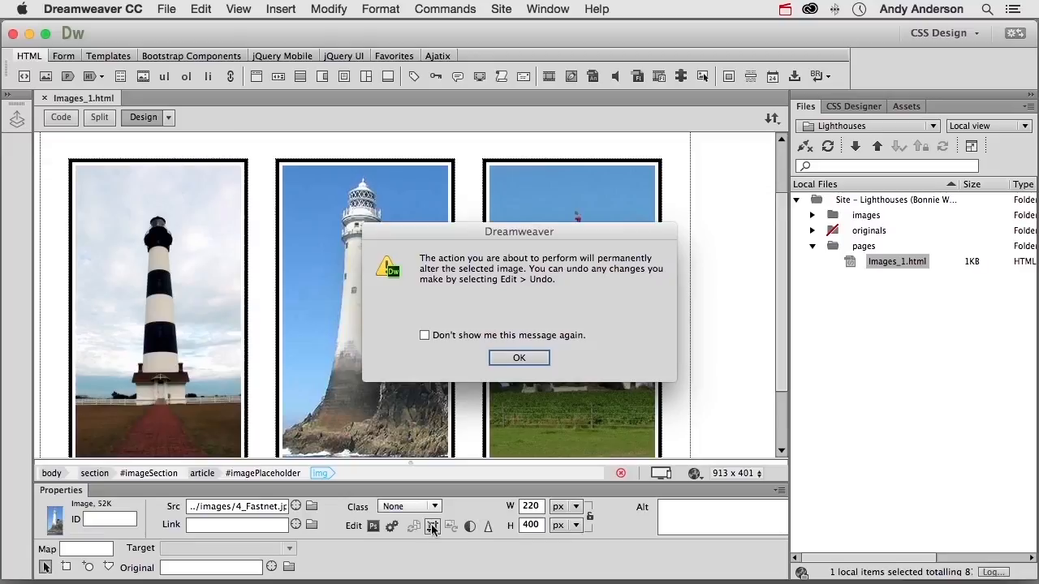
left_click(522, 359)
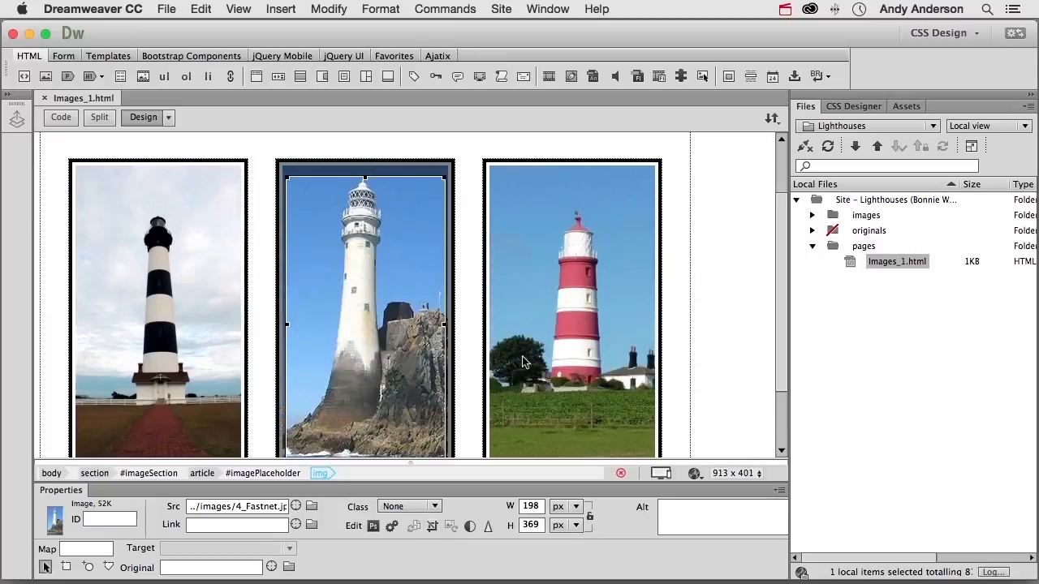
left_click_drag(445, 177, 410, 229)
left_click_drag(353, 320, 369, 262)
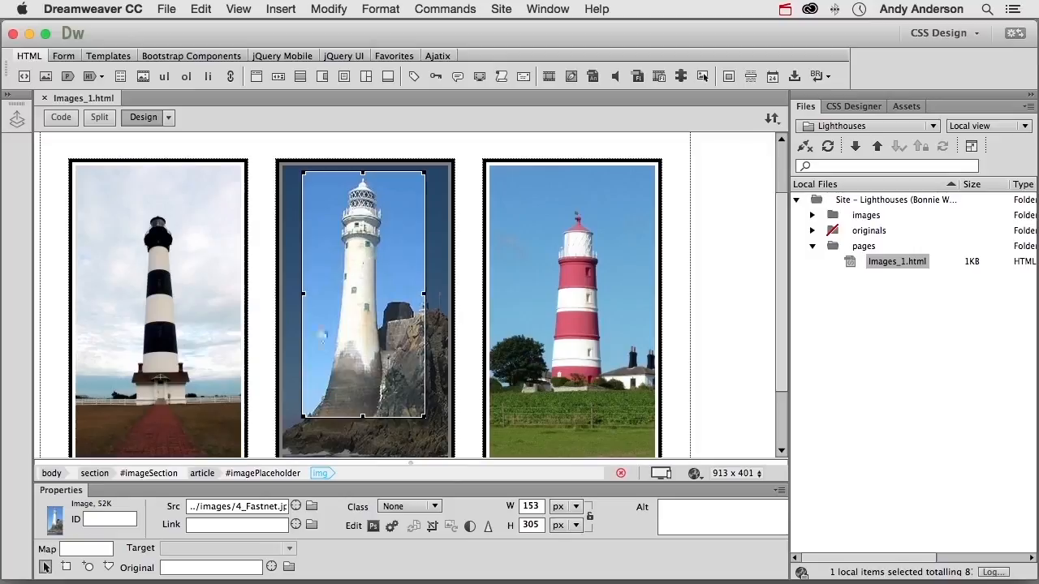
double_click(357, 344)
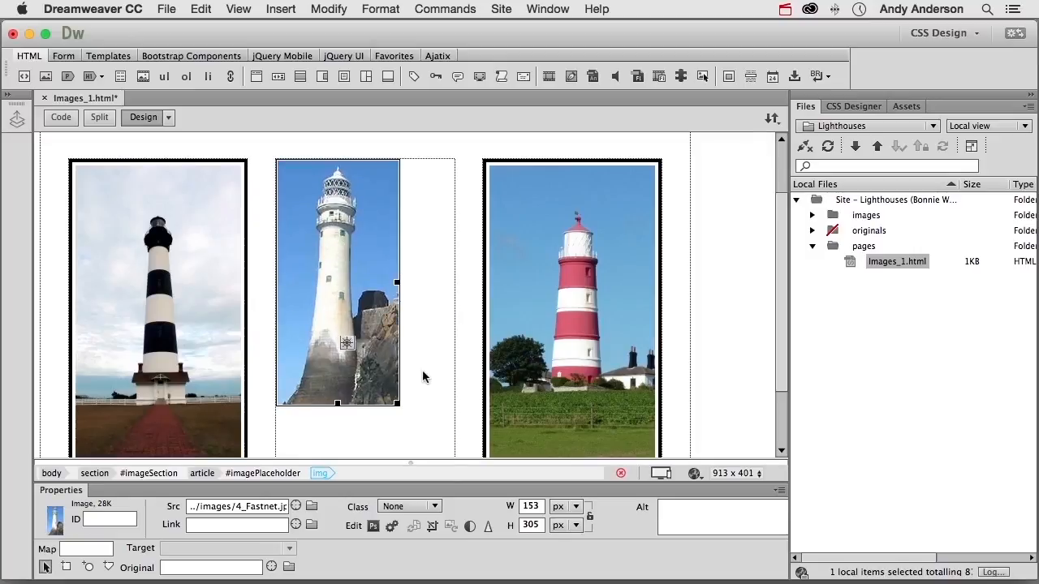
left_click(200, 10)
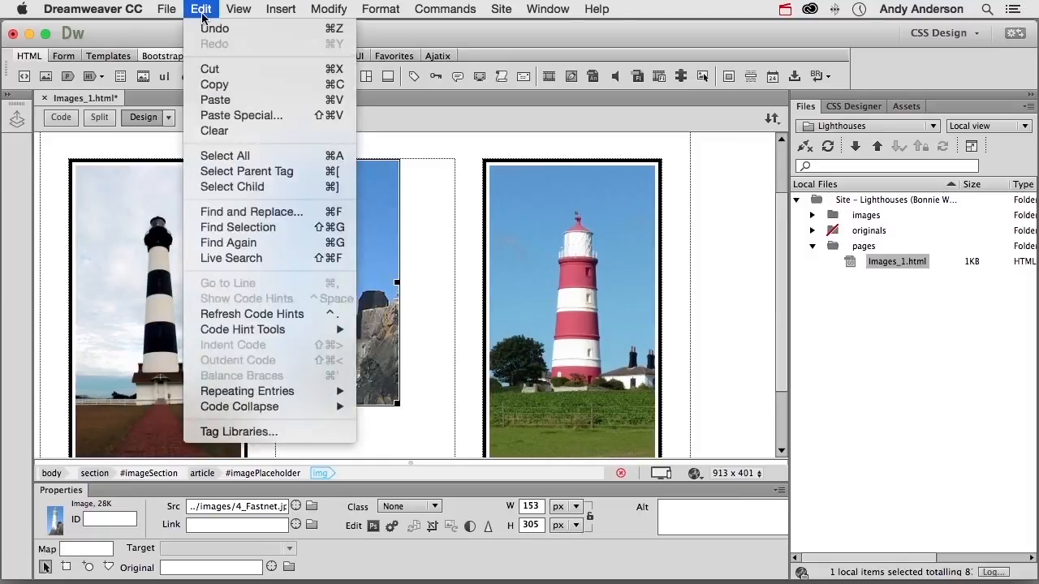
left_click(215, 29)
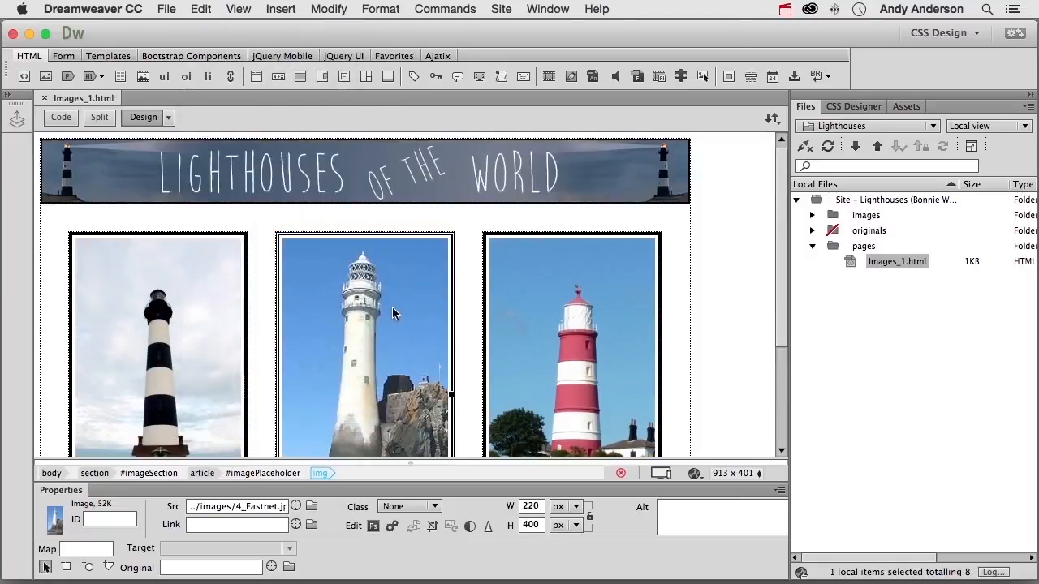
Step: Preview the middle image with its contrast raised to 38, compare it with the preview off, and discard the adjustment
scroll(392, 314, "down", 5)
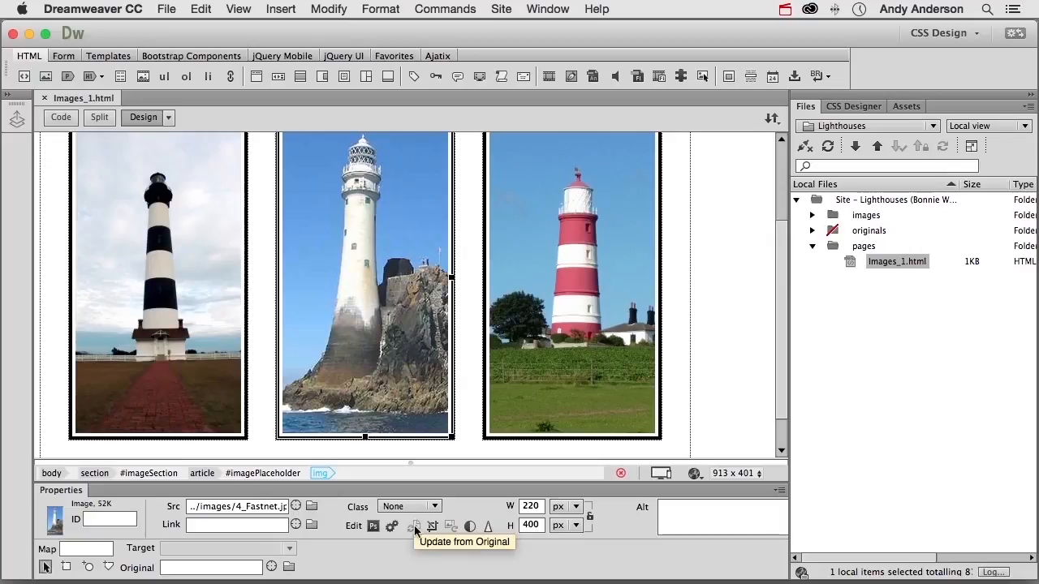
left_click(470, 527)
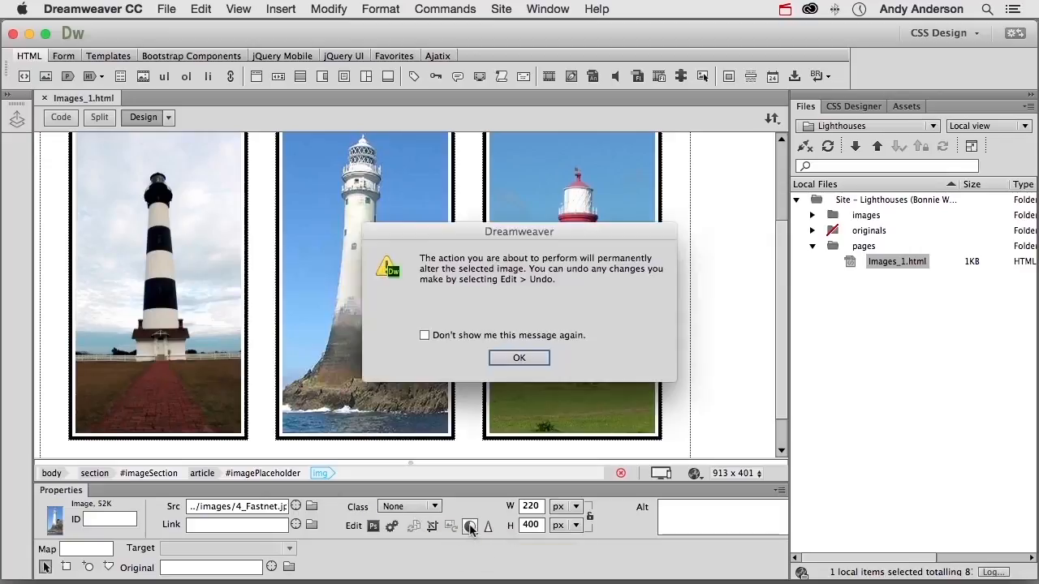
left_click(519, 357)
left_click_drag(609, 455, 635, 458)
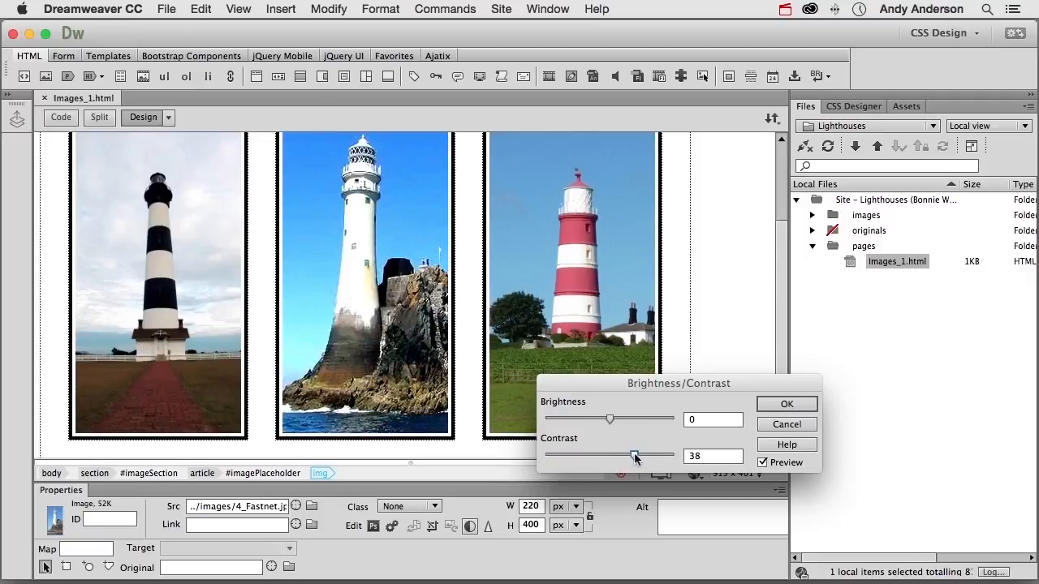
left_click(762, 463)
left_click(763, 463)
left_click(786, 424)
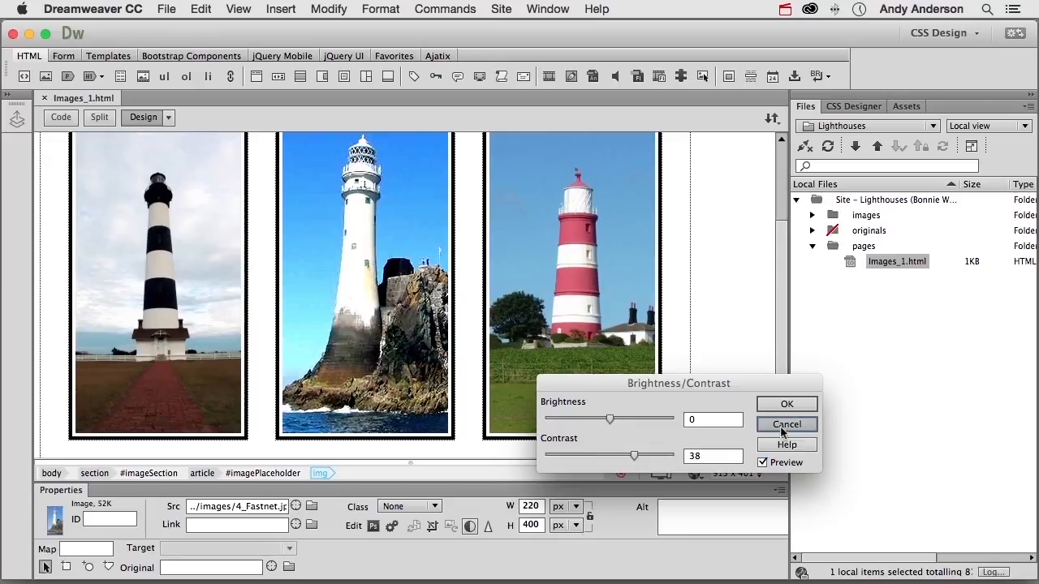
Step: Start sharpening the middle lighthouse image, try the maximum amount of 10, and return the amount to 0
left_click(488, 528)
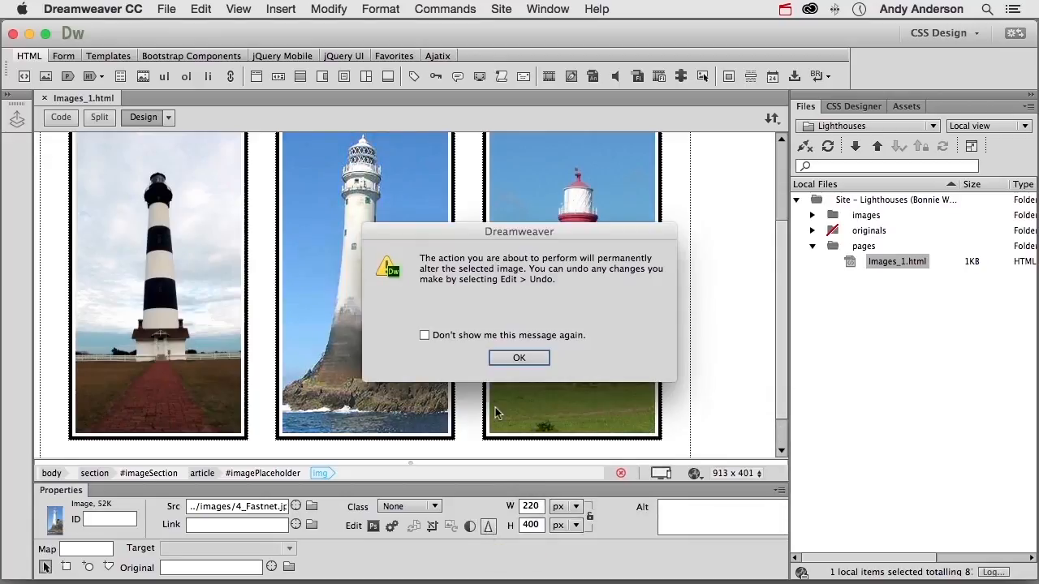
left_click_drag(436, 232, 564, 221)
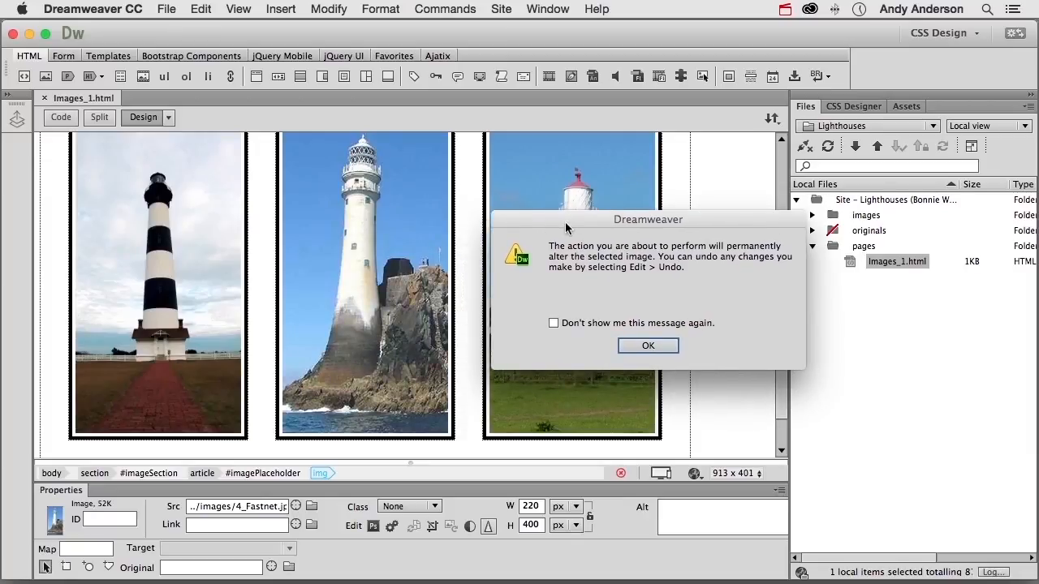
left_click(647, 345)
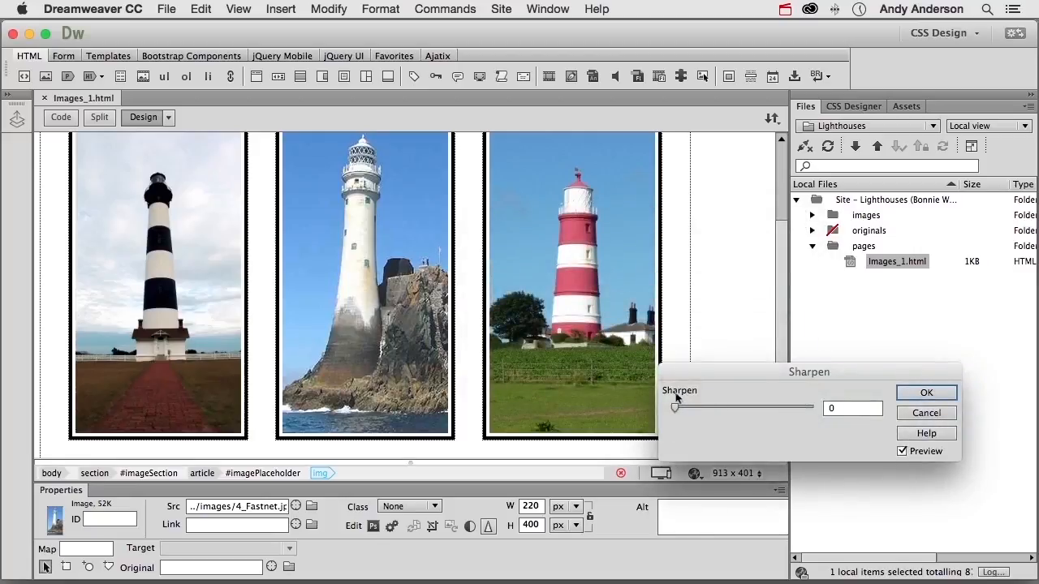
left_click_drag(676, 408, 820, 408)
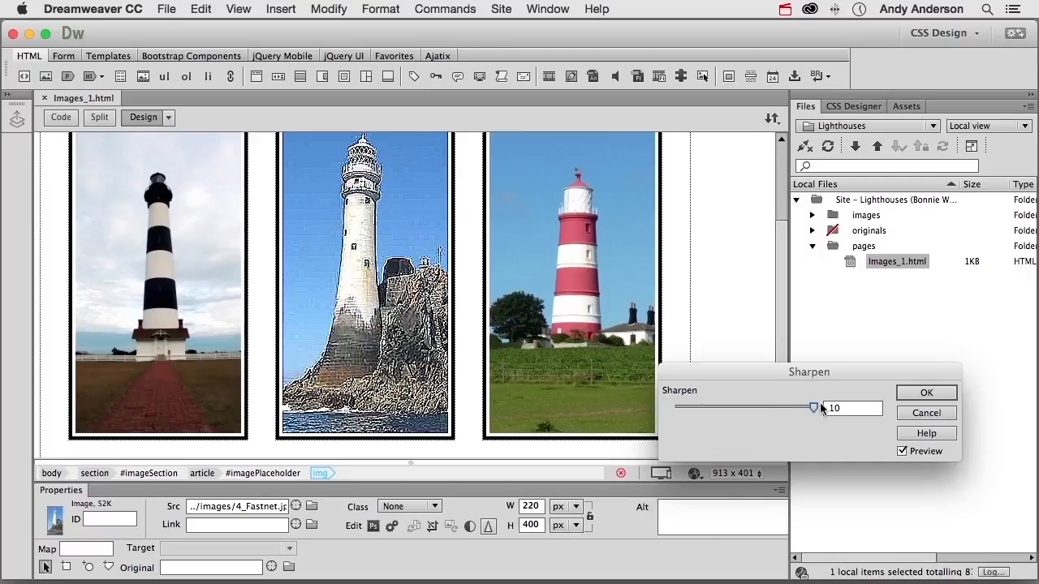
left_click_drag(814, 408, 671, 417)
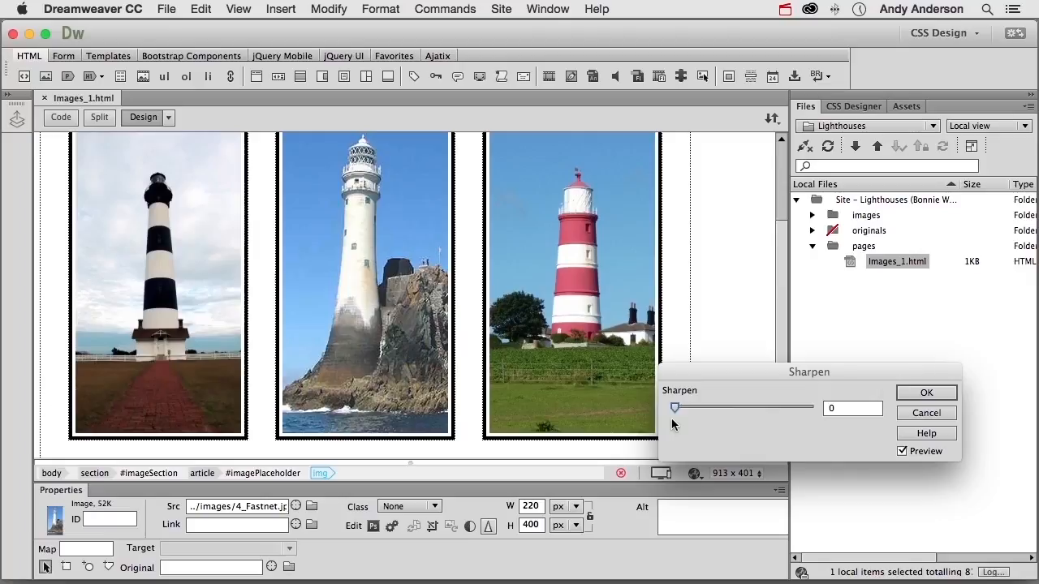
Step: Set the sharpen amount to 1, compare the image with the preview on and off, and cancel the sharpening
left_click_drag(674, 408, 684, 410)
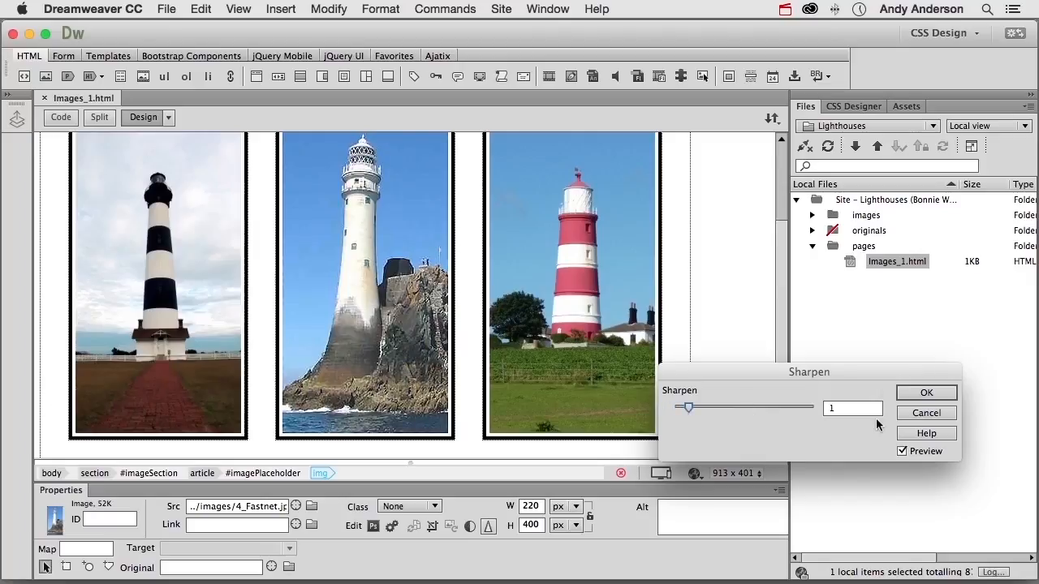
left_click(902, 452)
left_click(902, 452)
left_click(903, 452)
left_click(902, 453)
left_click(905, 413)
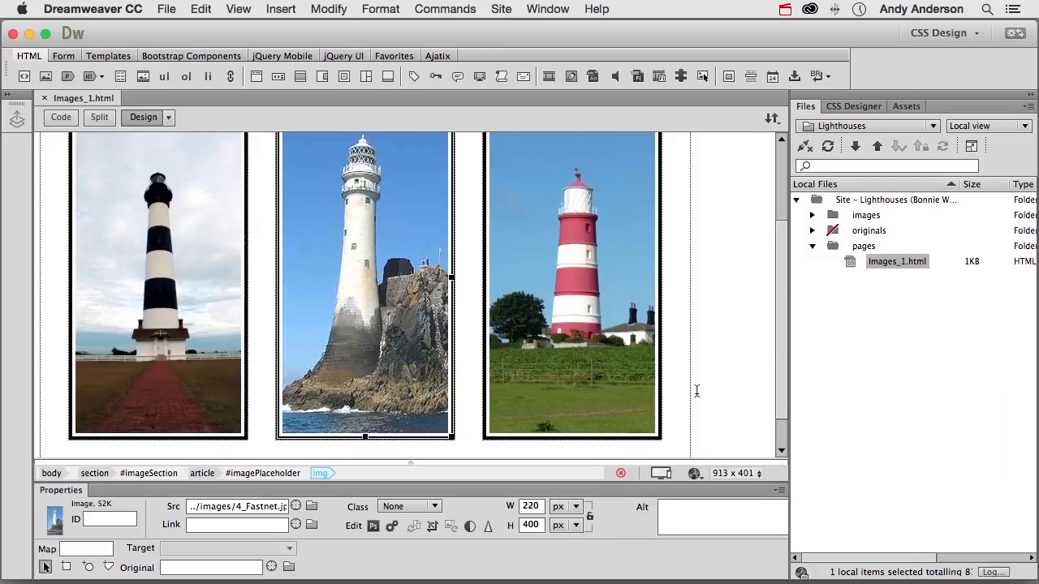